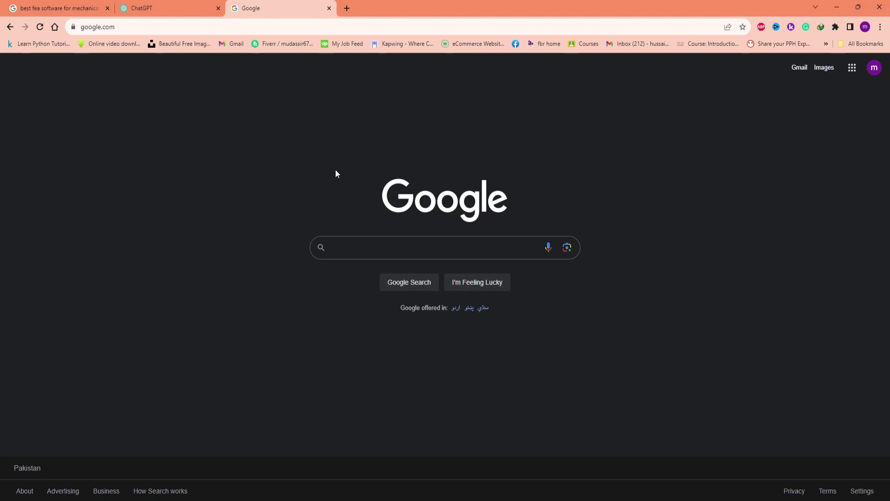
# Return to the 'best fea software for mechanical engineers' results, with Ansys among the FEA tools.
pyautogui.click(66, 8)
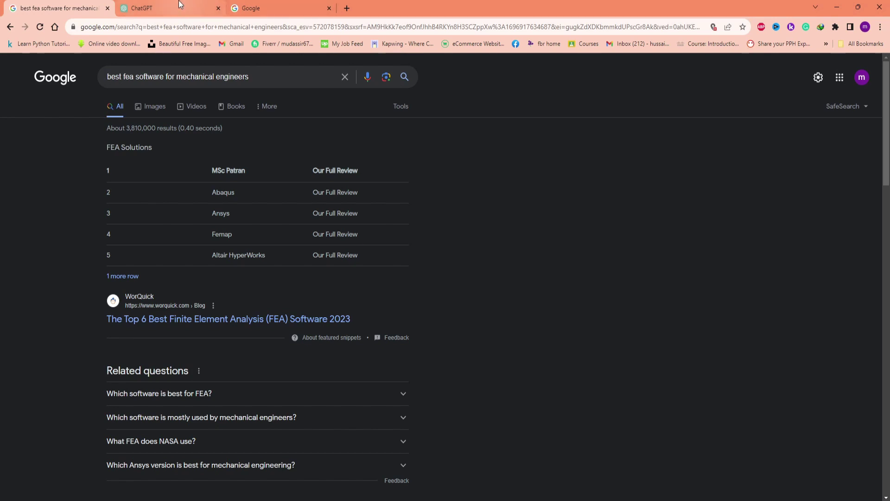
# Switch to the ChatGPT conversation 'ansys is good for FEA or not?' and its answer.
pyautogui.click(182, 15)
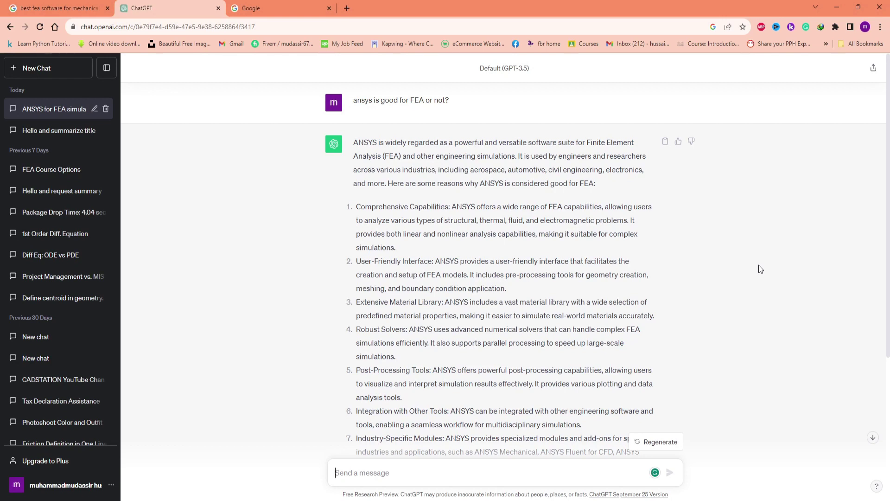
# Run a Google search for 'ansys fea' and switch to its Images results.
pyautogui.click(267, 6)
pyautogui.click(364, 244)
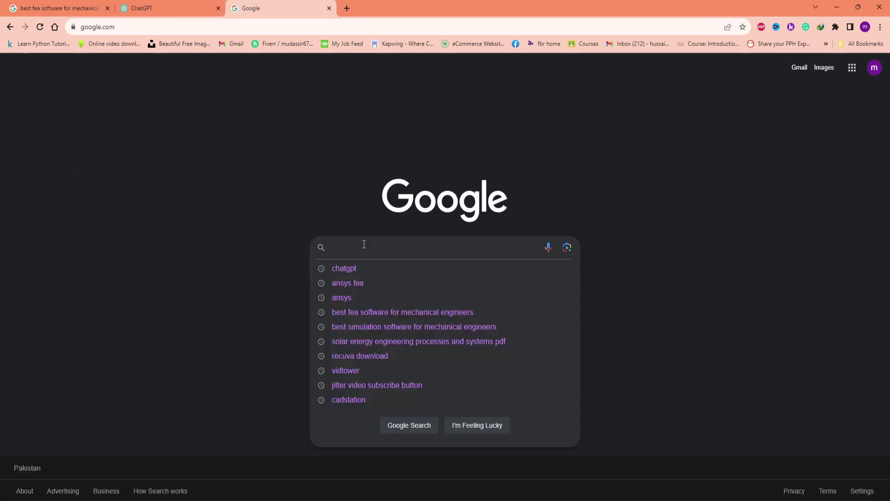
pyautogui.write('ansy')
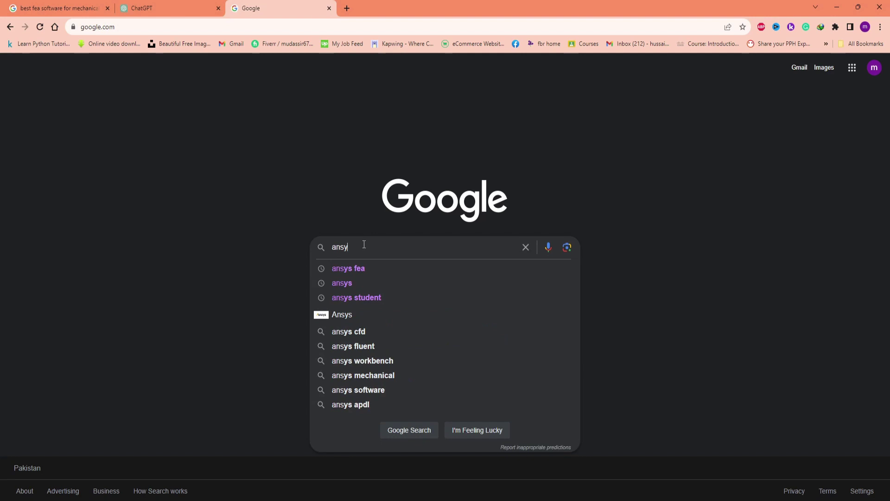
pyautogui.write('s ')
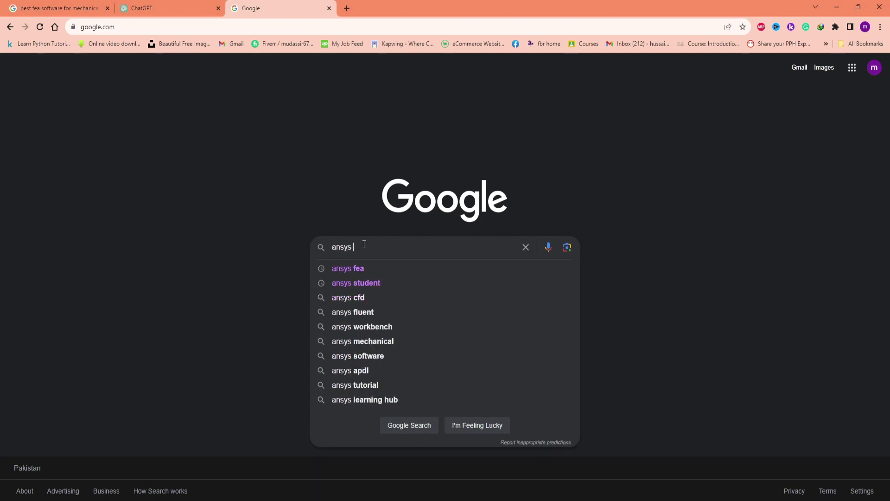
pyautogui.write('fea')
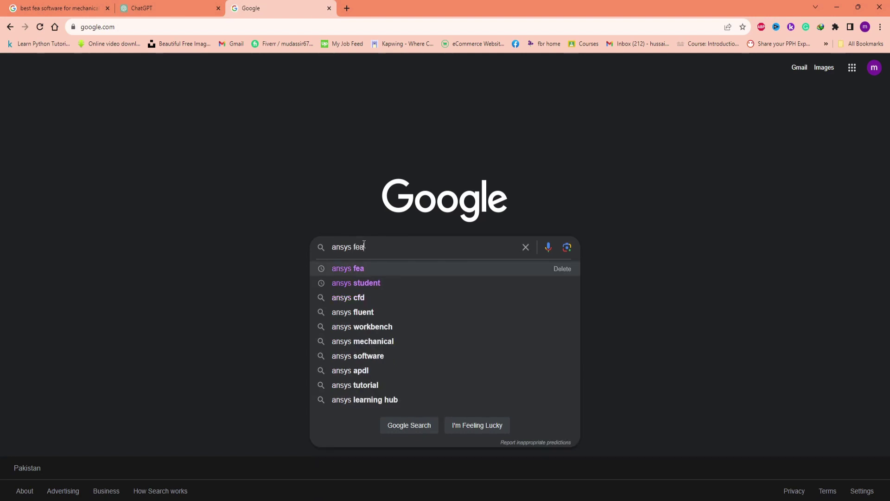
pyautogui.press('Return')
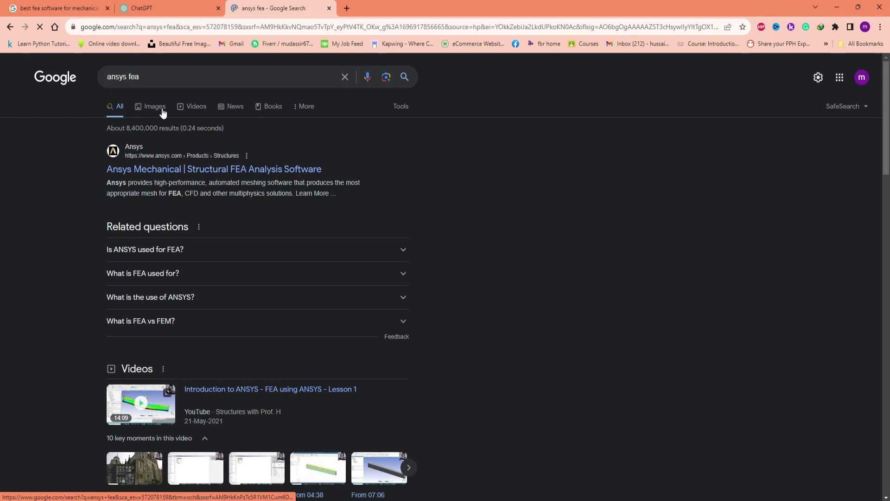
pyautogui.click(162, 108)
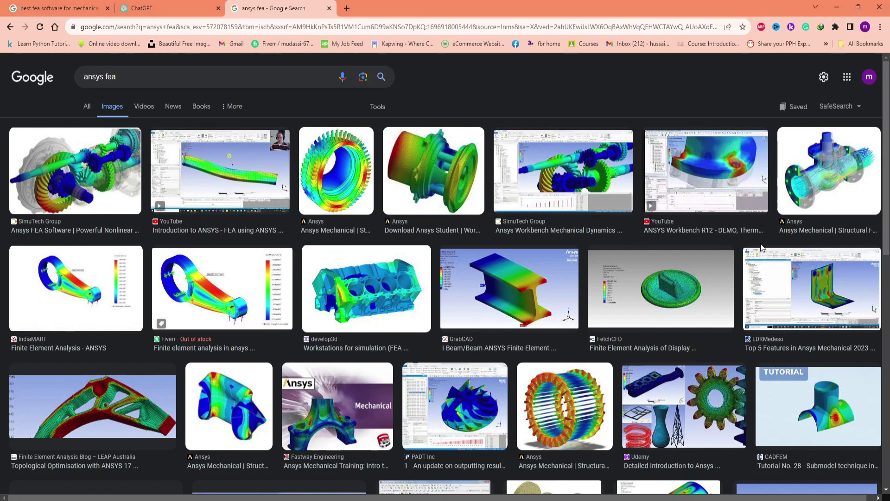
pyautogui.scroll(-2, 766, 249)
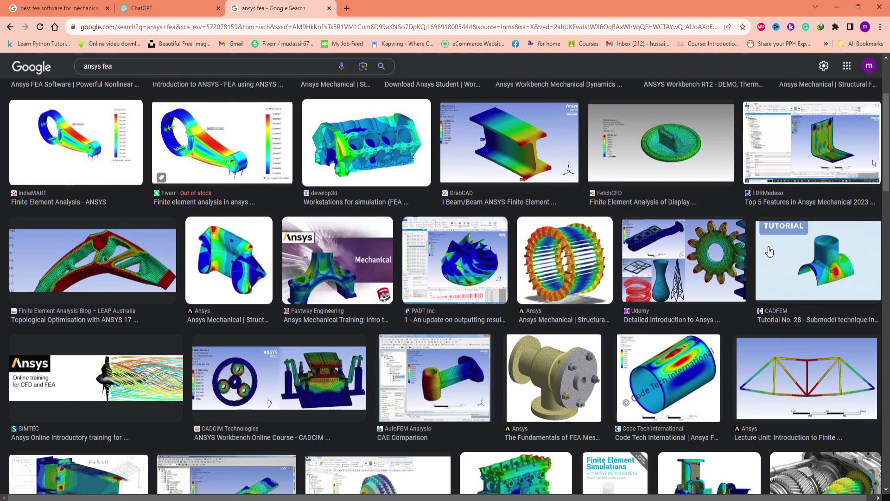
pyautogui.scroll(1, 769, 250)
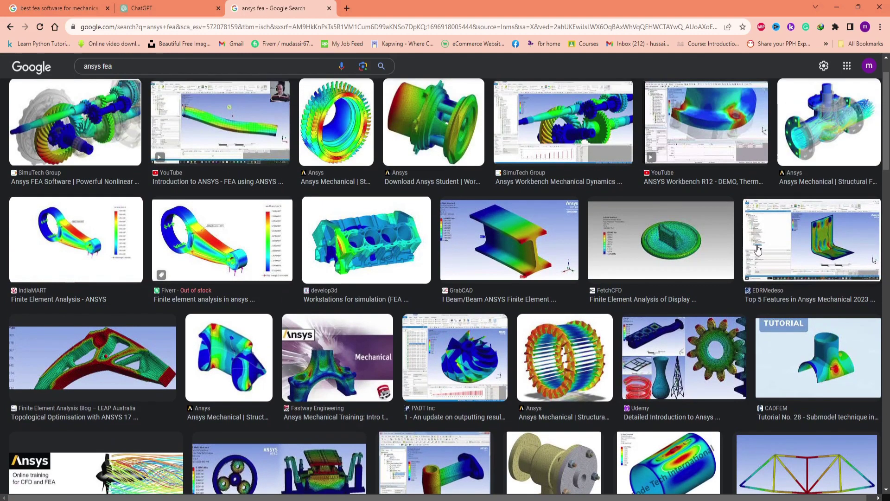
# Open a new Google tab and close the 'ansys fea' image results tab.
pyautogui.click(346, 9)
pyautogui.click(329, 9)
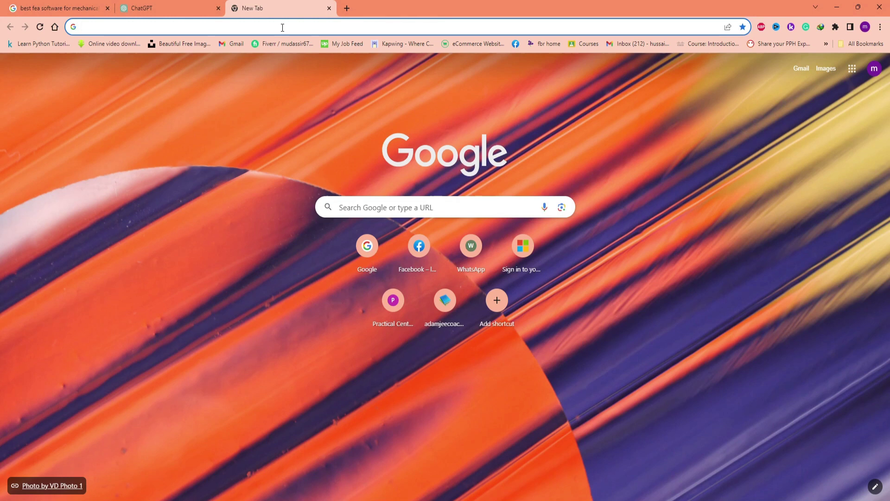
# Search 'ansys fea', narrow the query to 'ansys', and open the ansys.com result.
pyautogui.click(282, 29)
pyautogui.write('an')
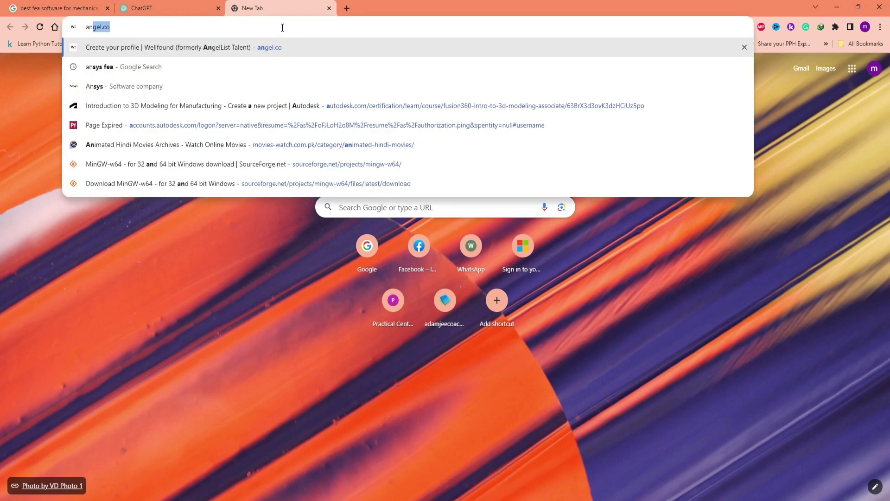
pyautogui.write('sys')
pyautogui.press('Return')
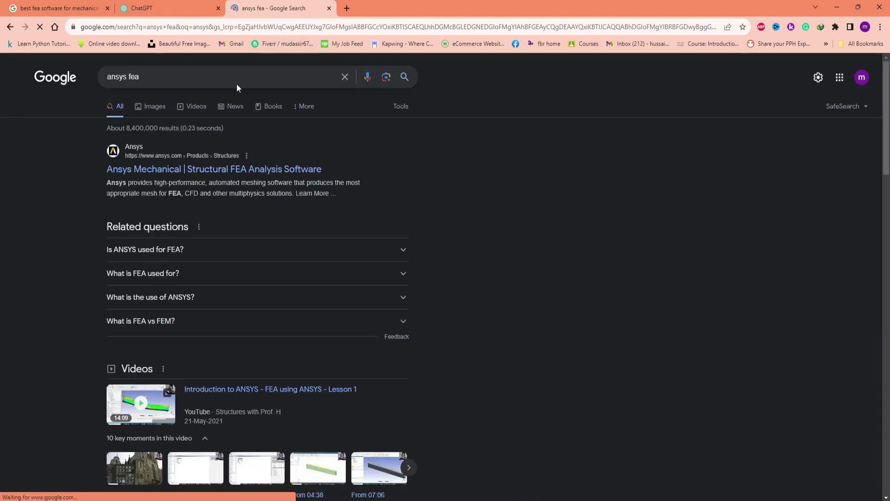
pyautogui.click(231, 80)
pyautogui.press('BackSpace')
pyautogui.press('BackSpace')
pyautogui.press('BackSpace')
pyautogui.press('BackSpace')
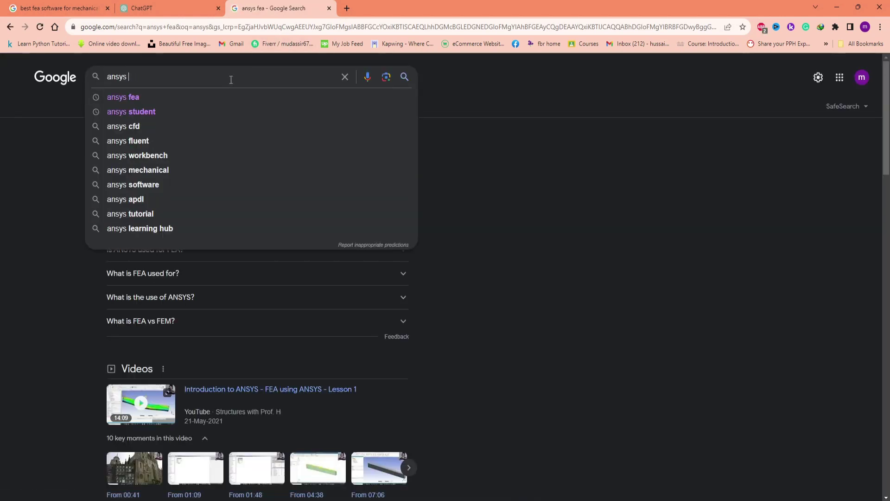
pyautogui.press('Return')
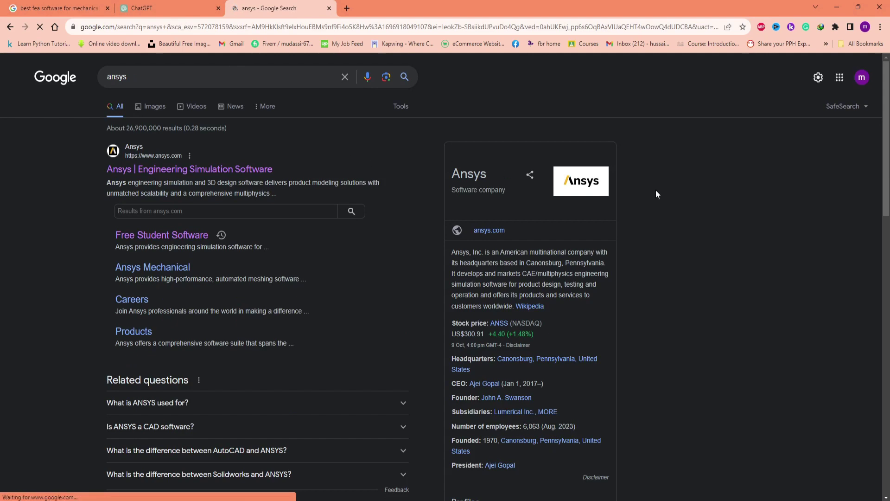
pyautogui.click(138, 172)
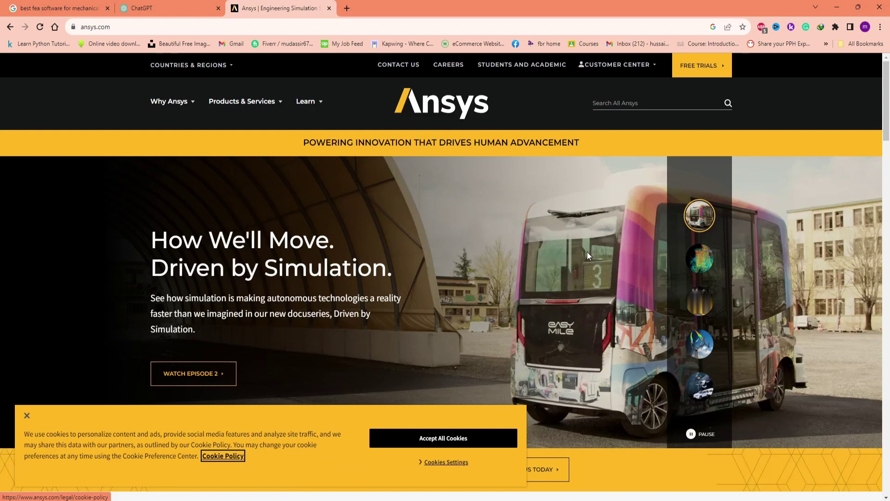
# Accept all cookies and go through Products & Services to the Products For Students page.
pyautogui.click(417, 444)
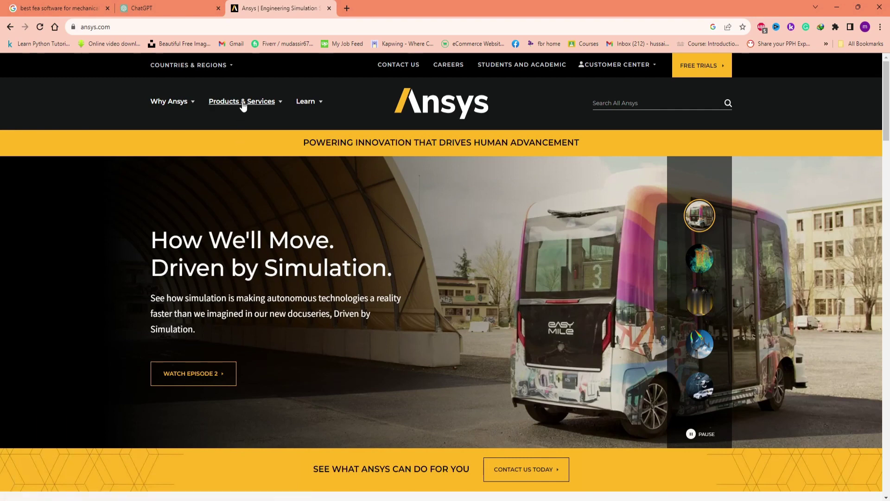
pyautogui.click(279, 104)
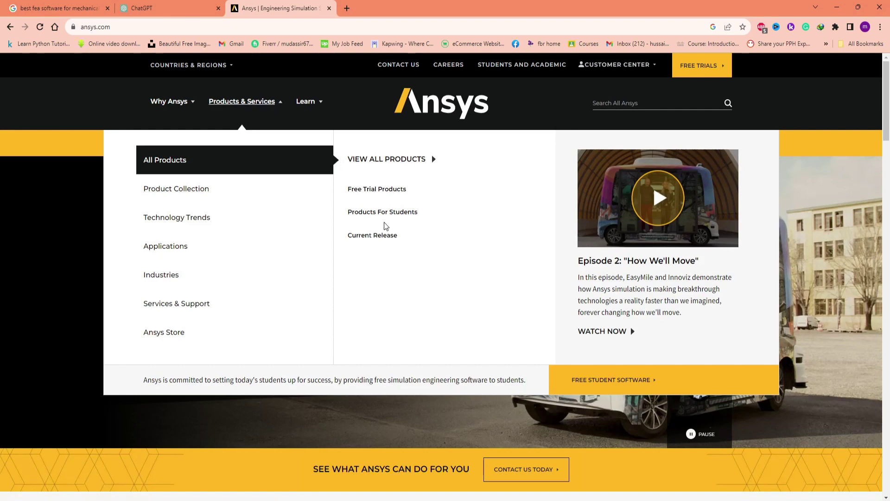
pyautogui.click(400, 216)
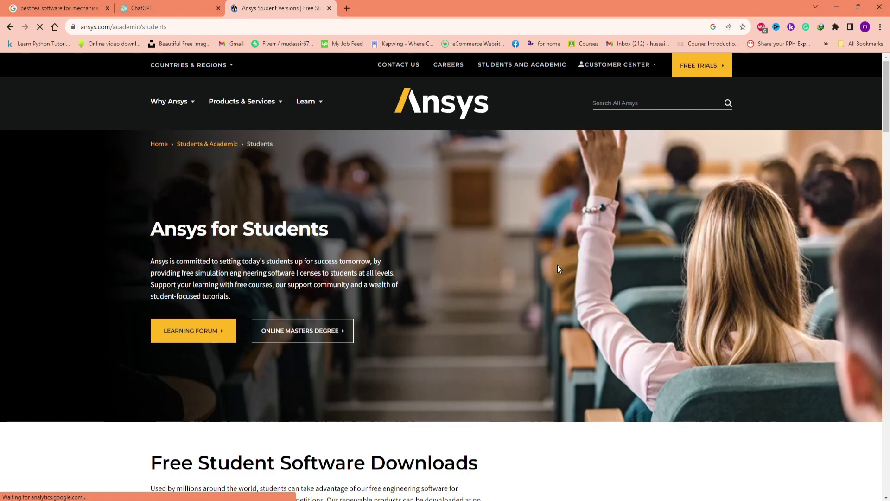
pyautogui.scroll(-2, 710, 212)
pyautogui.scroll(-3, 710, 211)
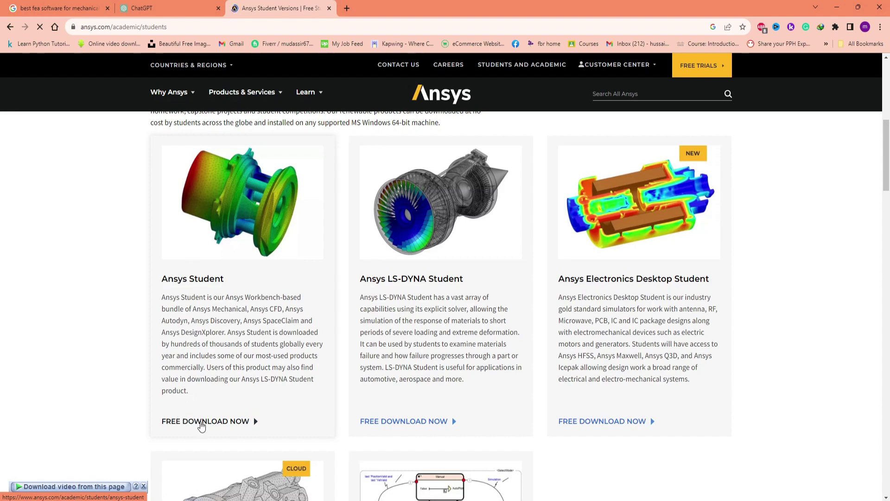
# Open the Ansys Student page and start the 12.84 GB Ansys Student 2023 R2 download.
pyautogui.click(201, 422)
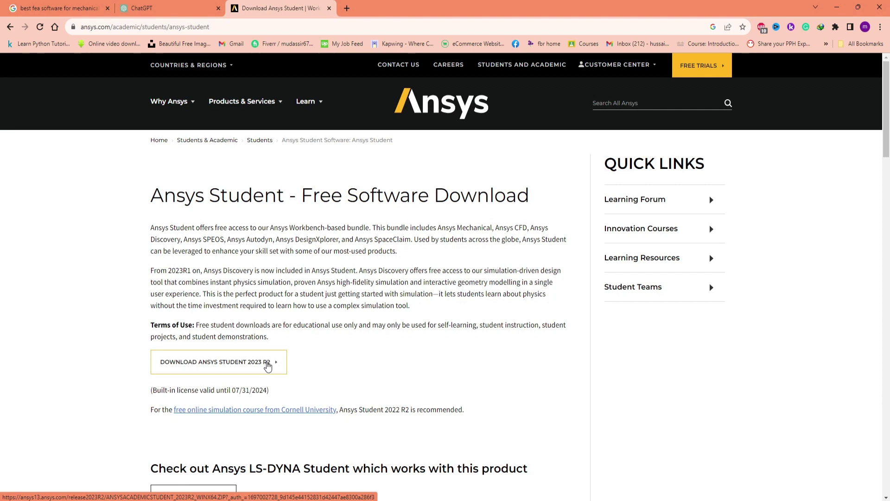
pyautogui.click(268, 368)
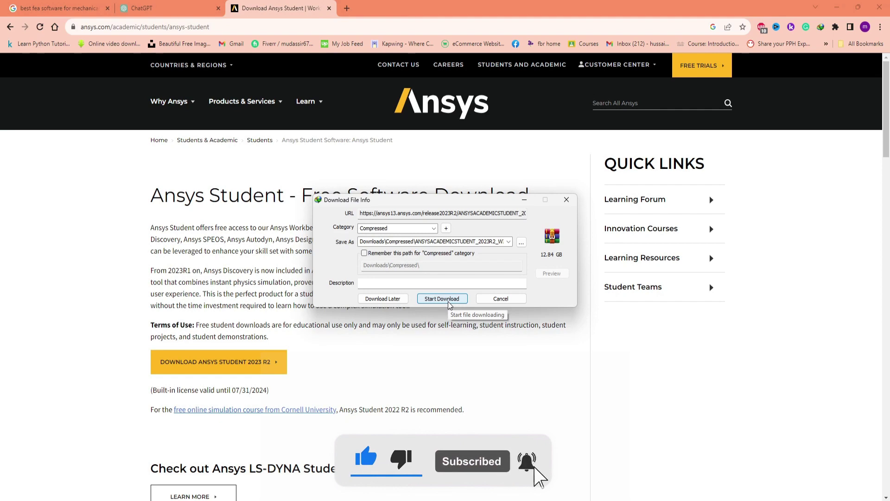
pyautogui.click(449, 304)
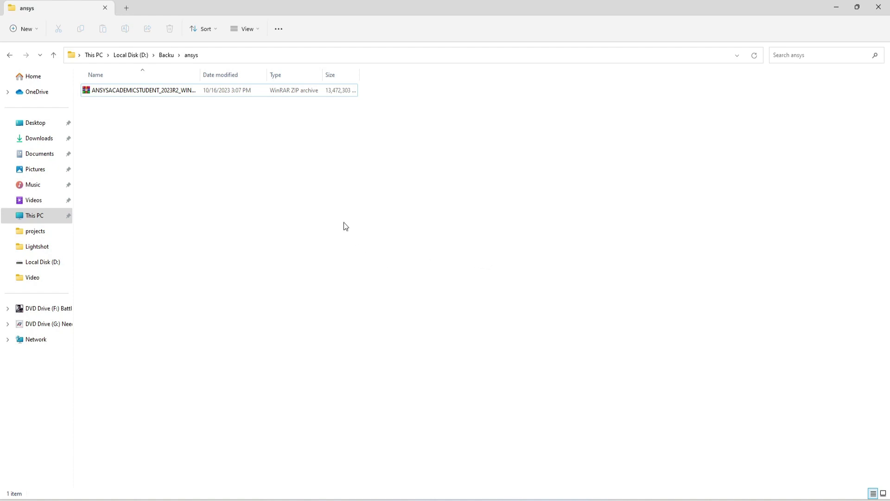
# Extract ANSYSACADEMICSTUDENT_2023R2_WINX64.zip in place with WinRAR's Extract Here.
pyautogui.click(140, 97)
pyautogui.rightClick(140, 97)
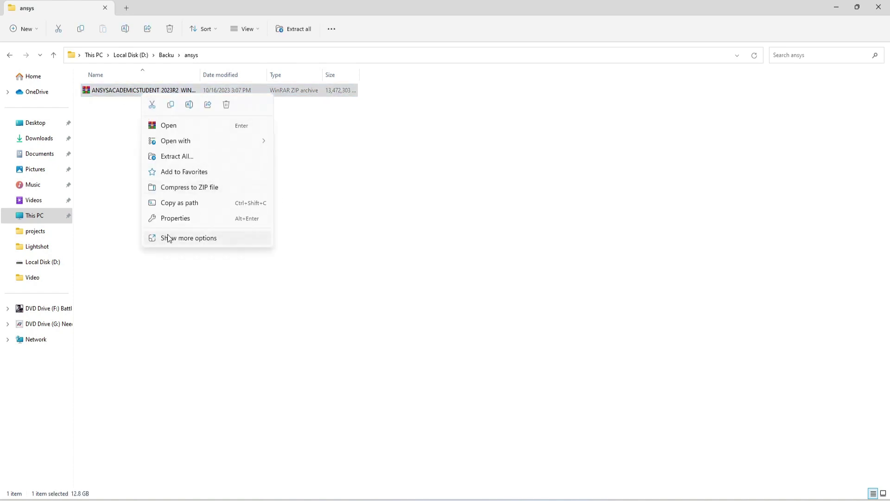
pyautogui.click(167, 238)
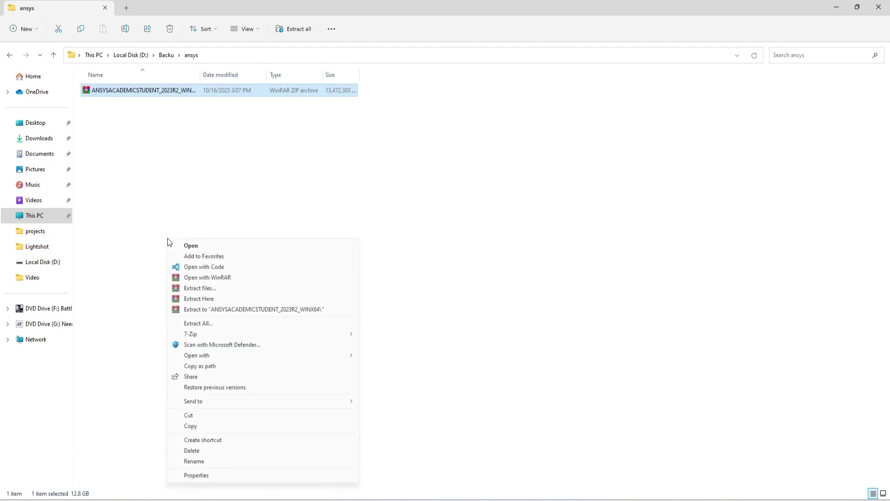
pyautogui.click(200, 299)
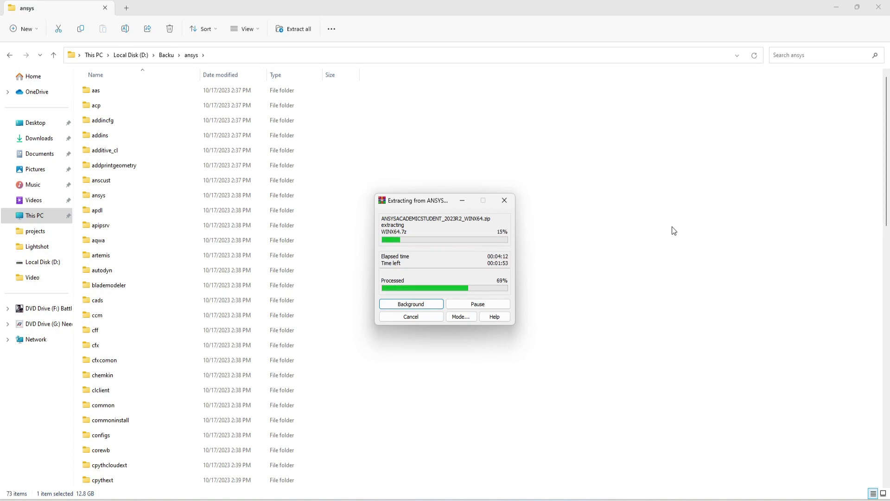
pyautogui.scroll(-8, 575, 335)
pyautogui.scroll(-8, 465, 410)
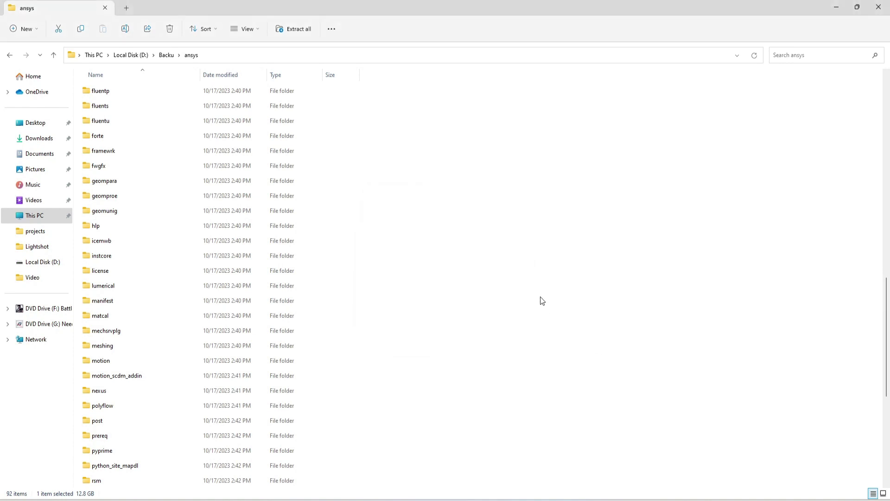
pyautogui.scroll(-7, 485, 282)
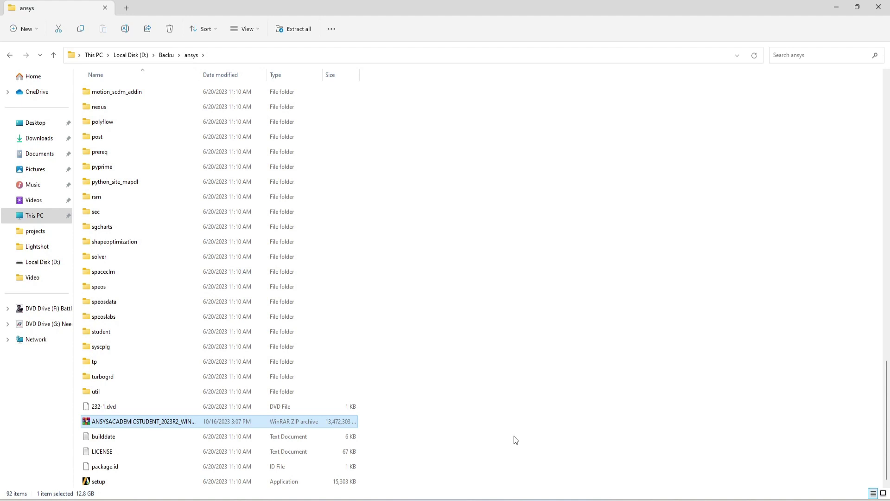
pyautogui.scroll(15, 424, 251)
pyautogui.scroll(8, 423, 251)
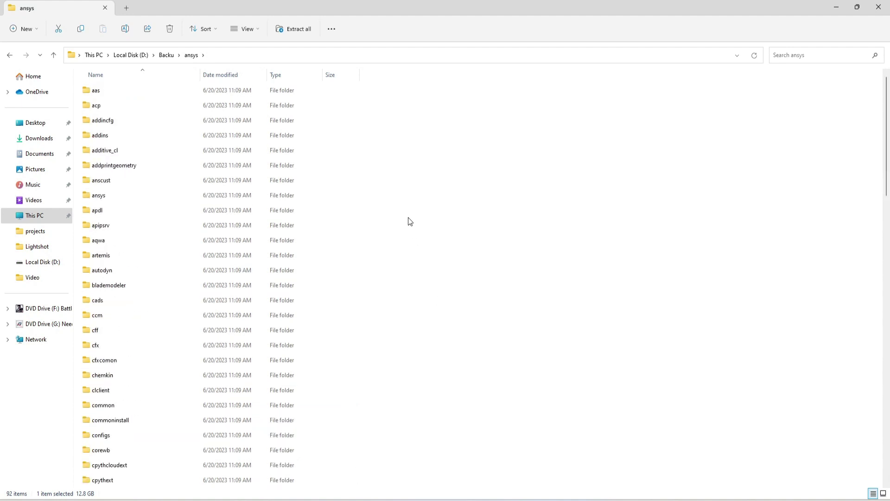
pyautogui.scroll(-8, 409, 222)
pyautogui.scroll(-12, 308, 215)
pyautogui.scroll(-2, 306, 265)
# After extraction finishes, select the setup application and open its context menu.
pyautogui.click(302, 288)
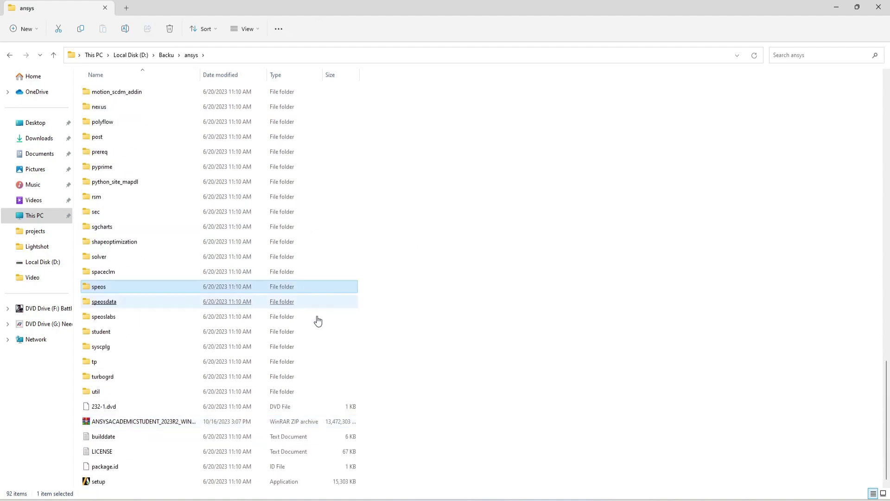
pyautogui.click(230, 493)
pyautogui.click(92, 481)
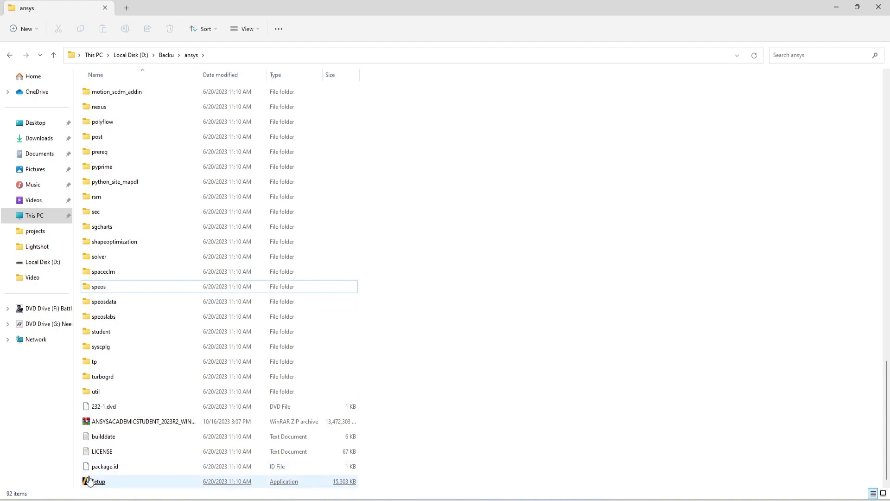
pyautogui.rightClick(91, 481)
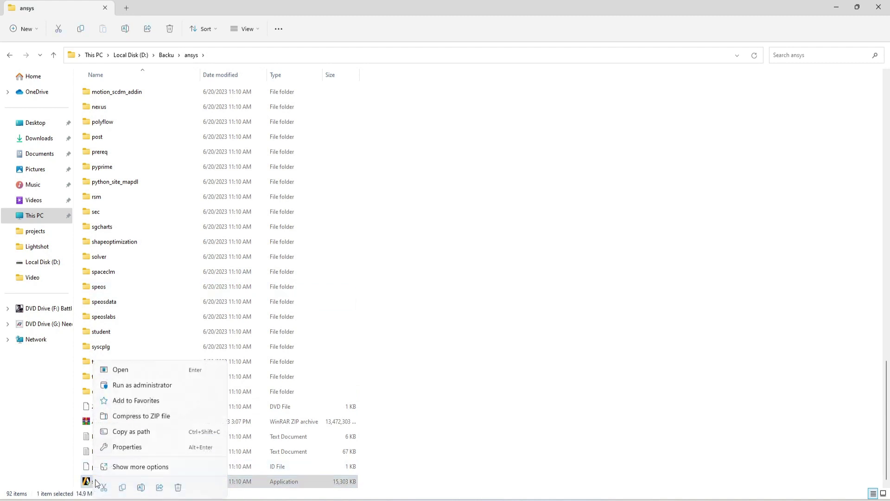
# Run setup as administrator and accept the Ansys 2023 R2 license agreement.
pyautogui.click(121, 385)
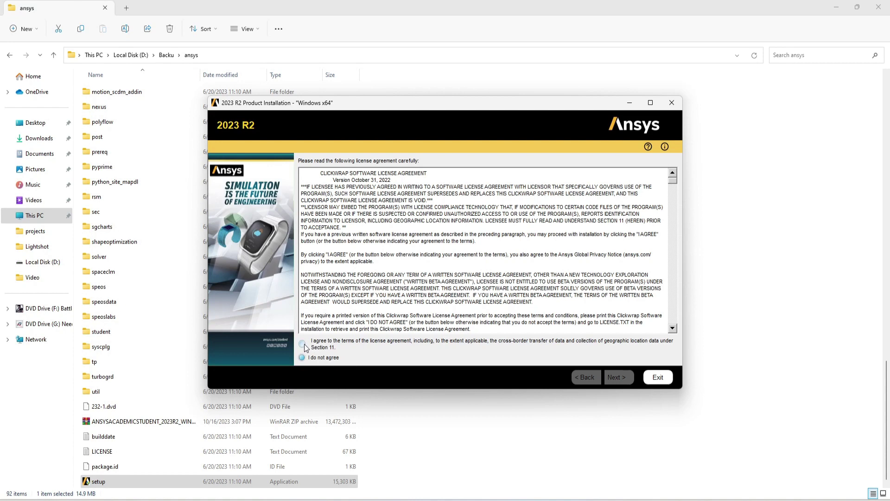
pyautogui.click(304, 344)
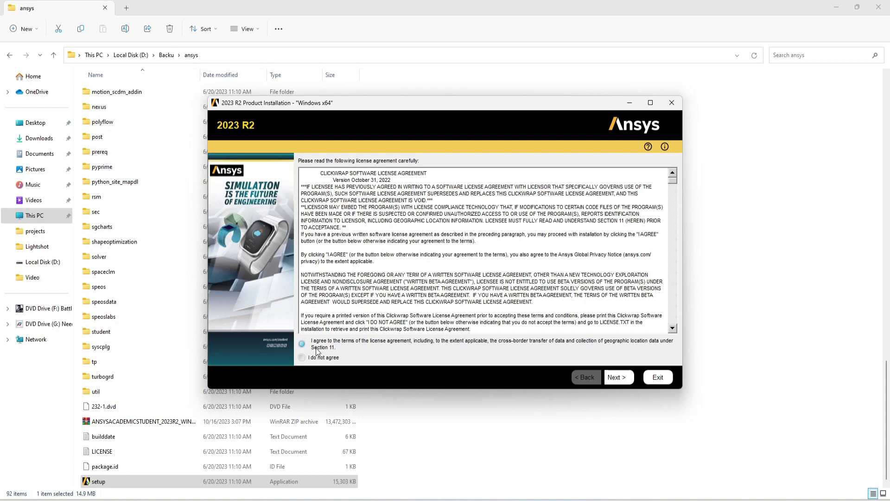
pyautogui.click(618, 378)
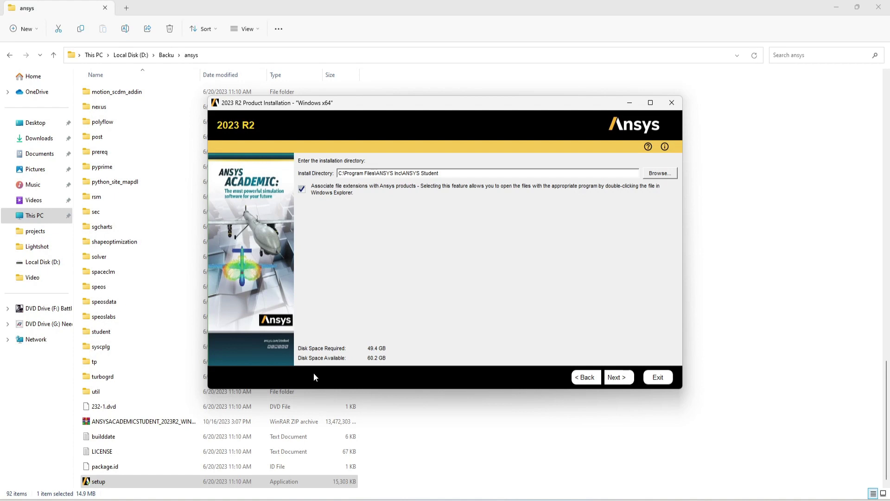
# Install Ansys Student 2023 R2 into the default directory until it shows Installation Complete at 100%.
pyautogui.click(627, 379)
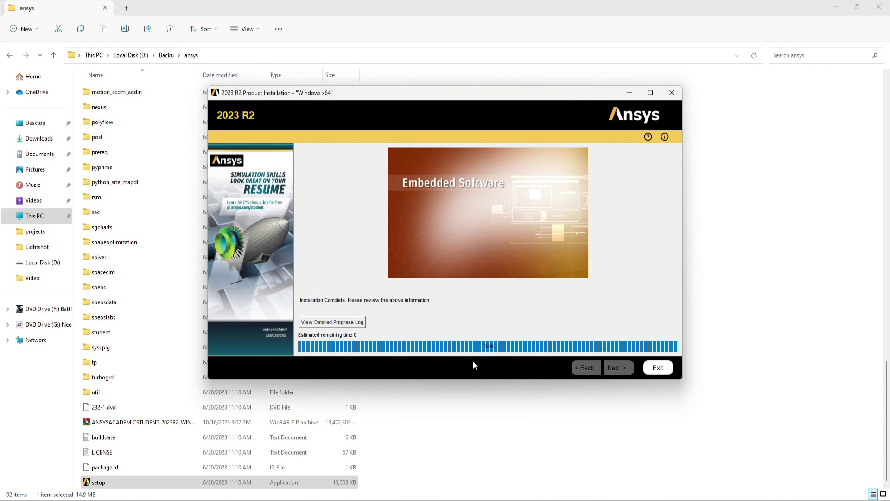
# Exit the finished installer and launch ACP 2023 R2 from a Start Menu search for 'acp'.
pyautogui.click(654, 367)
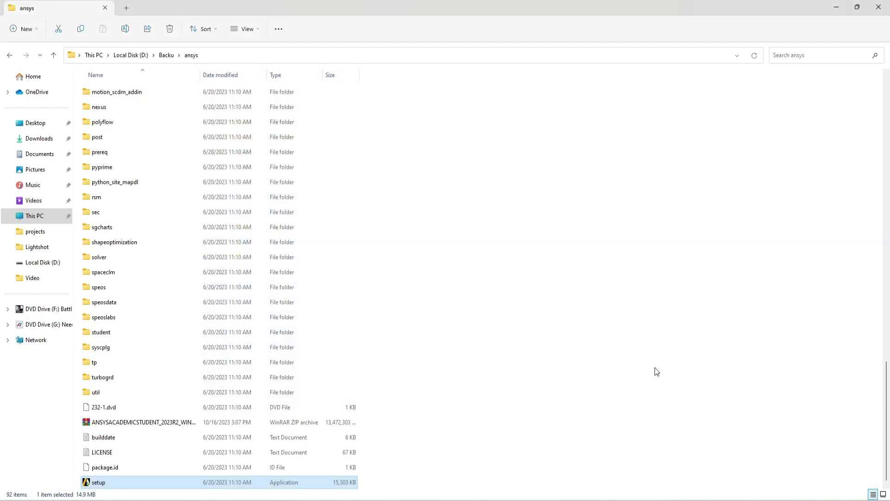
pyautogui.click(527, 328)
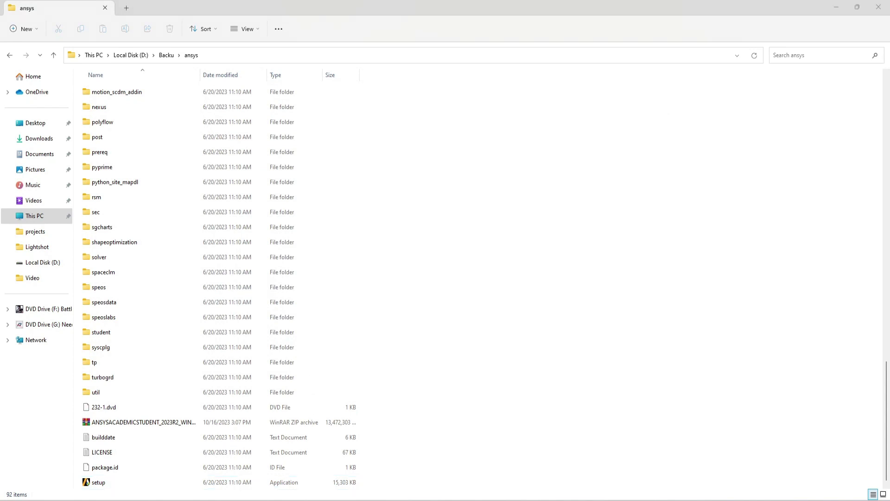
pyautogui.press('super')
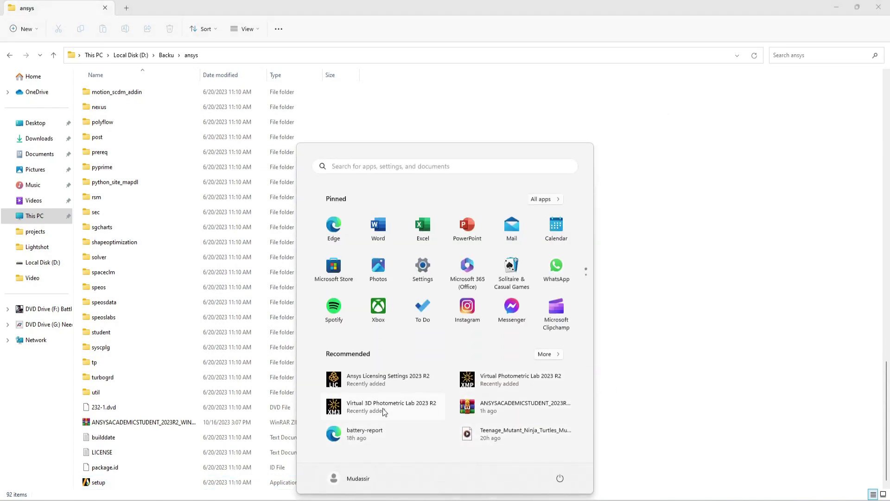
pyautogui.click(445, 166)
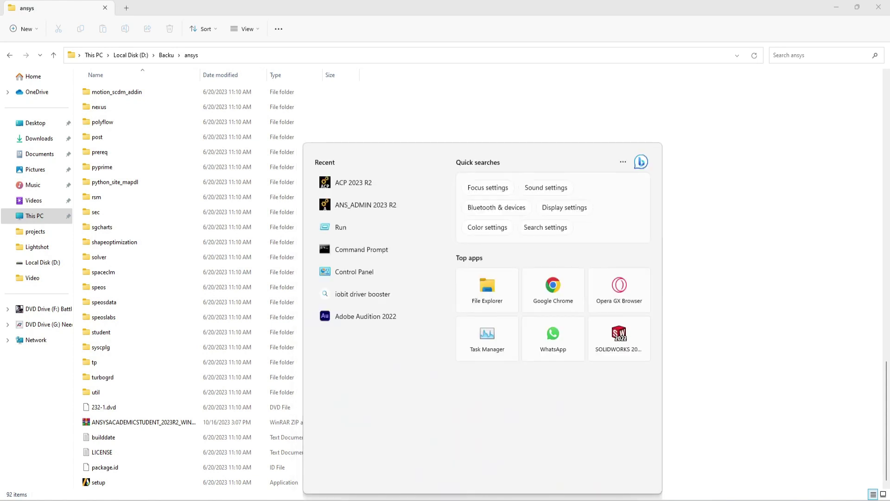
pyautogui.write('acp')
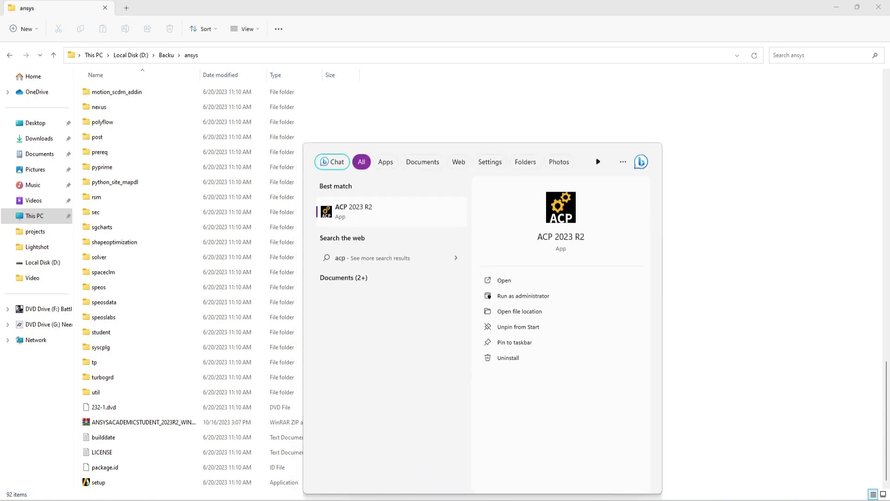
pyautogui.click(377, 210)
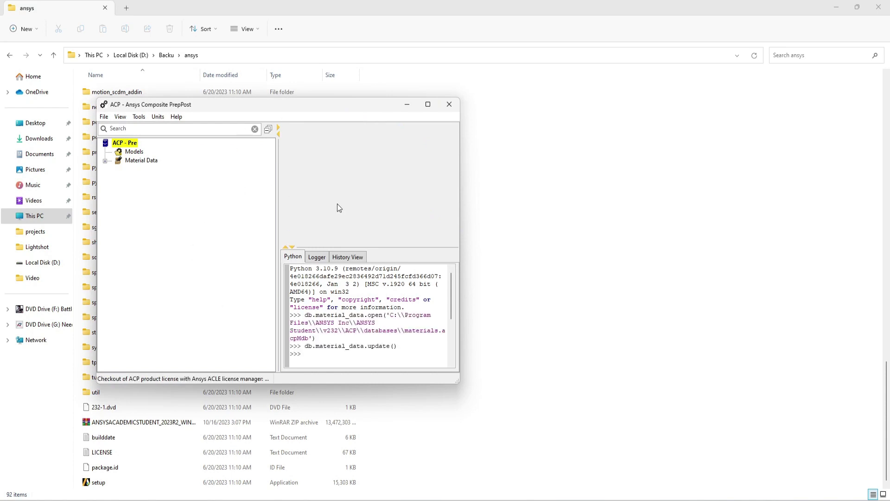
# Maximize the 'ACP - Ansys Composite PrepPost' window to full screen.
pyautogui.click(428, 105)
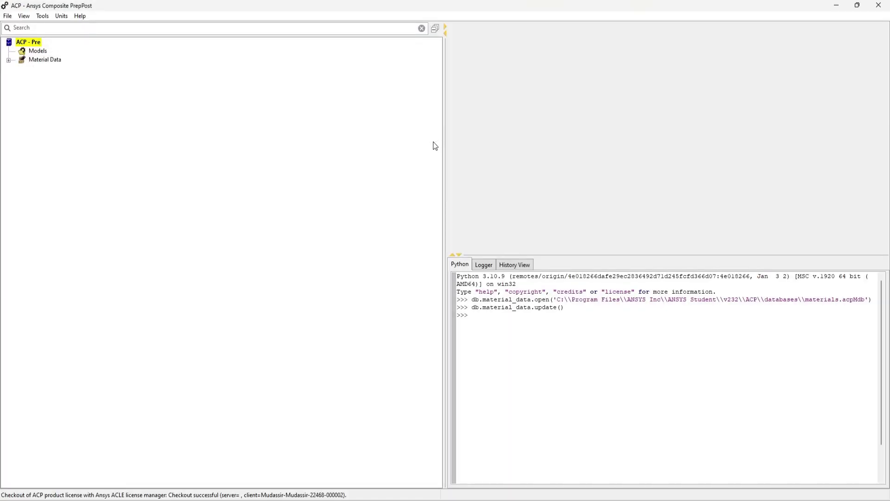